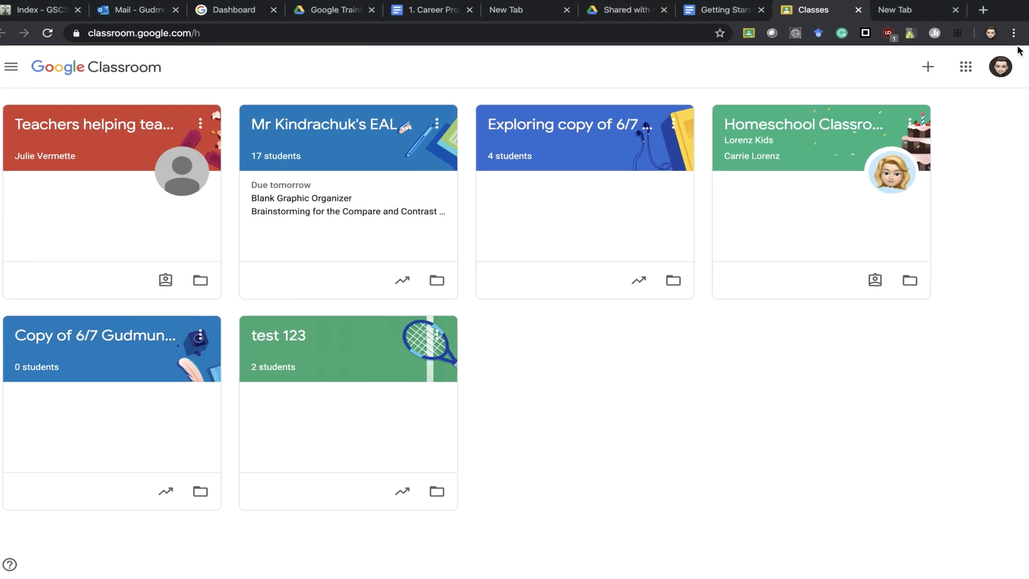
Step: Show the Chrome profile menu confirming the signed-in school account, with Guest and Add options
left_click(990, 34)
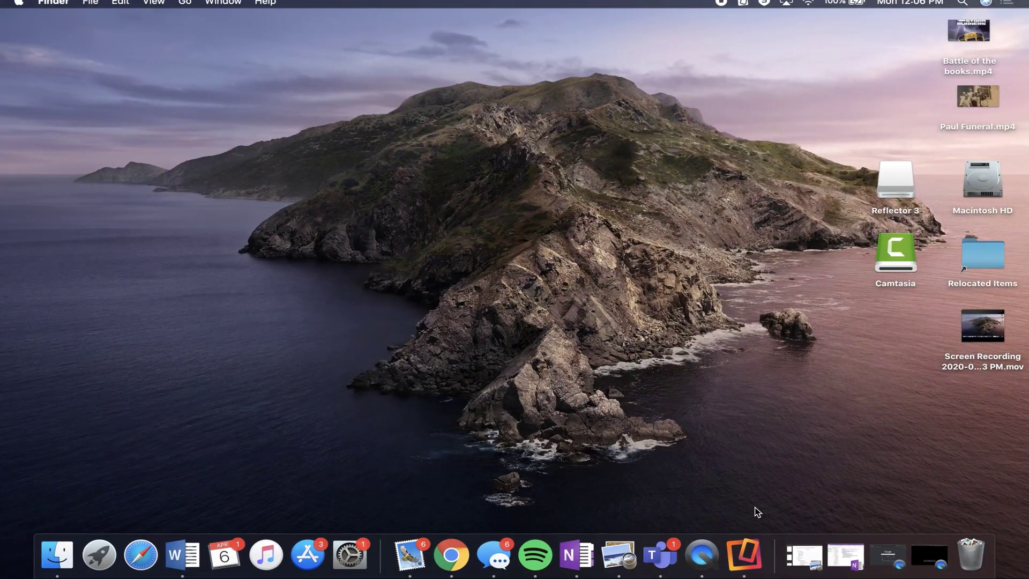
Step: Open a new Chrome incognito window from the Dock icon
right_click(448, 554)
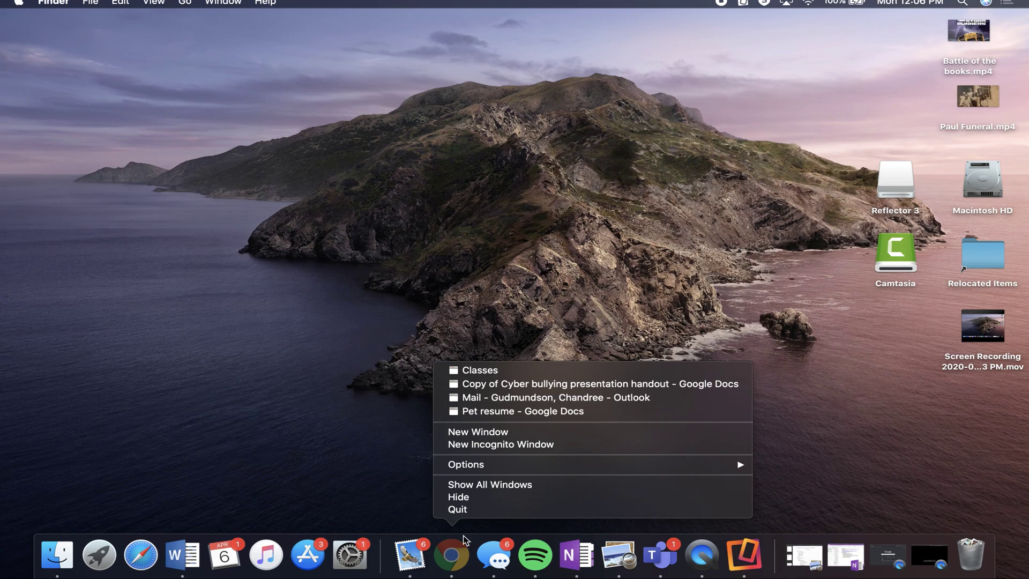
mouse_move(501, 444)
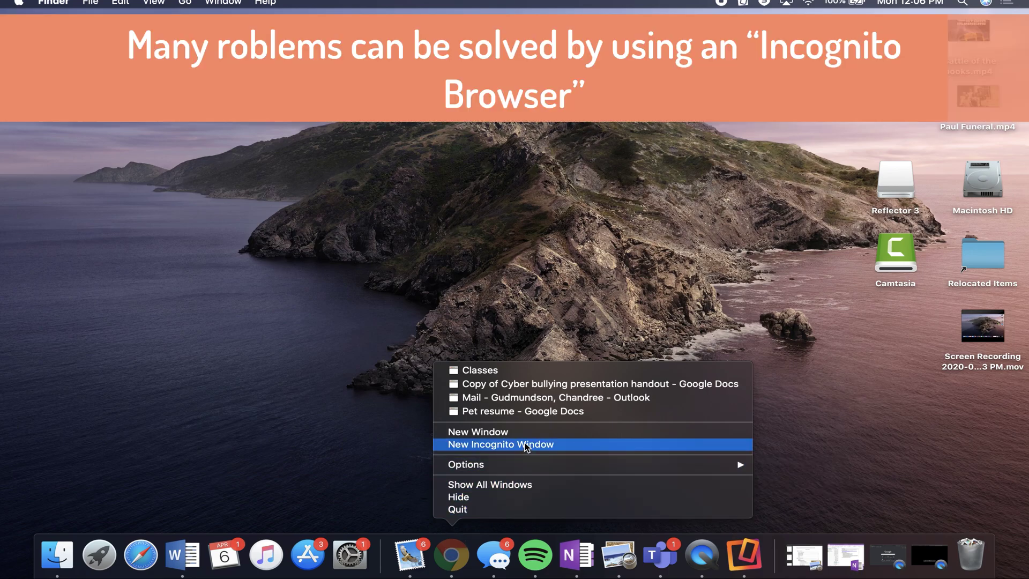
left_click(526, 444)
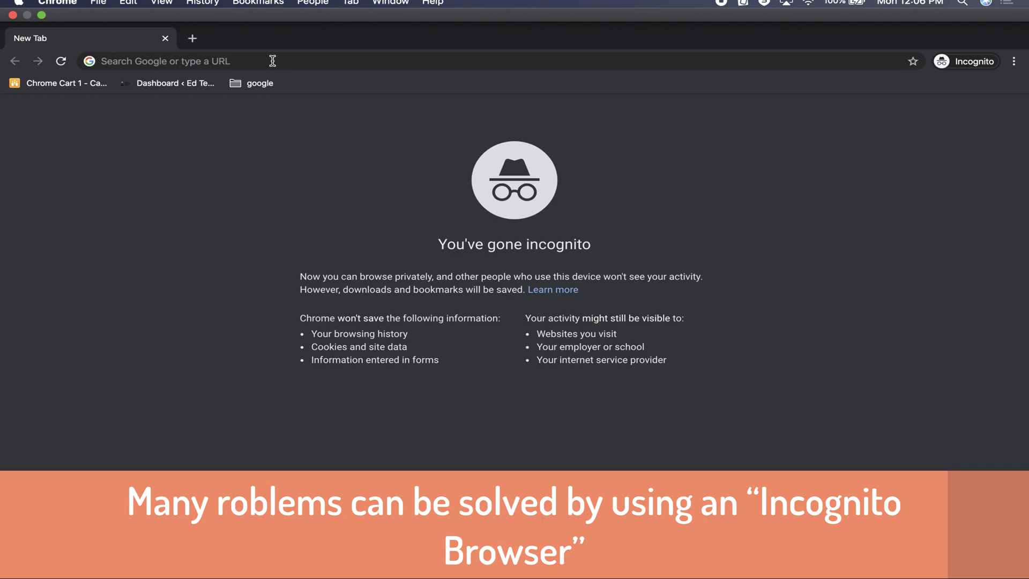
left_click(272, 61)
type("PO")
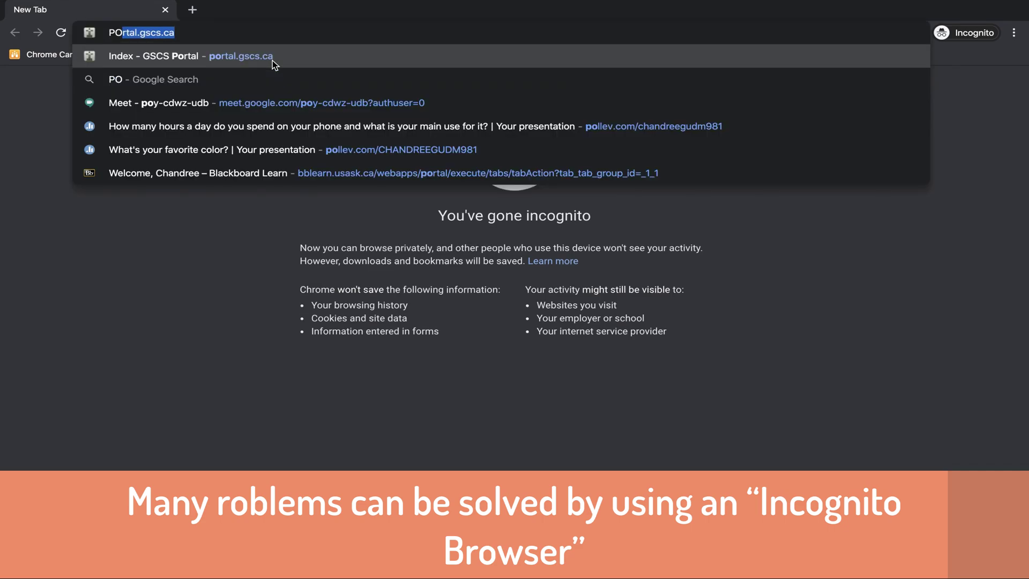
type("RTAL")
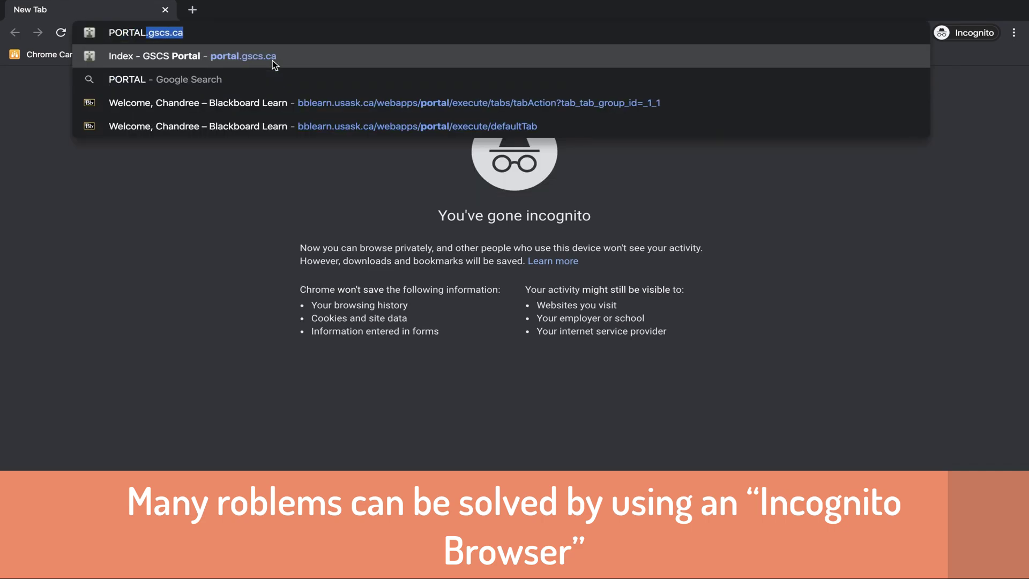
left_click(273, 61)
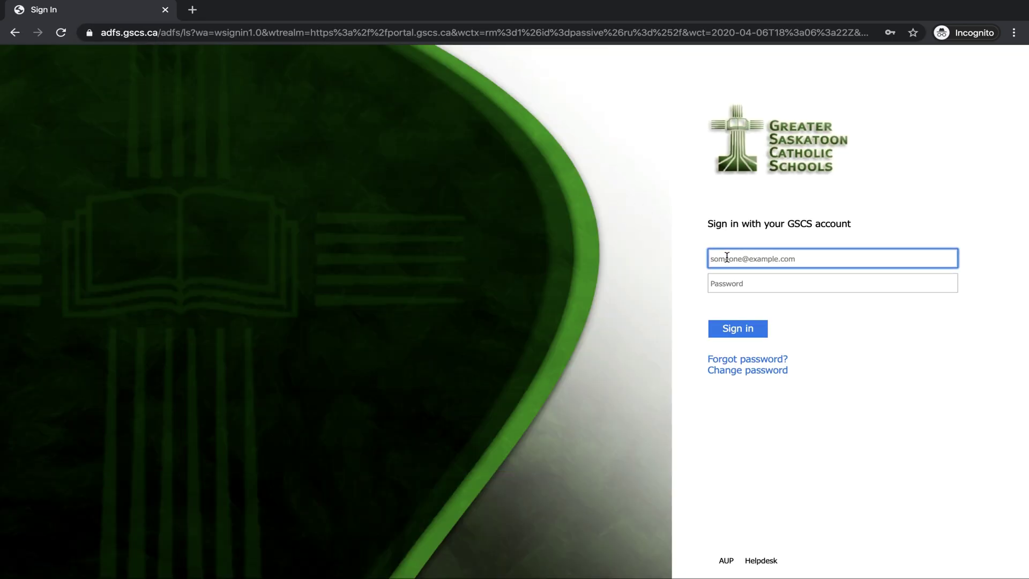
left_click(727, 260)
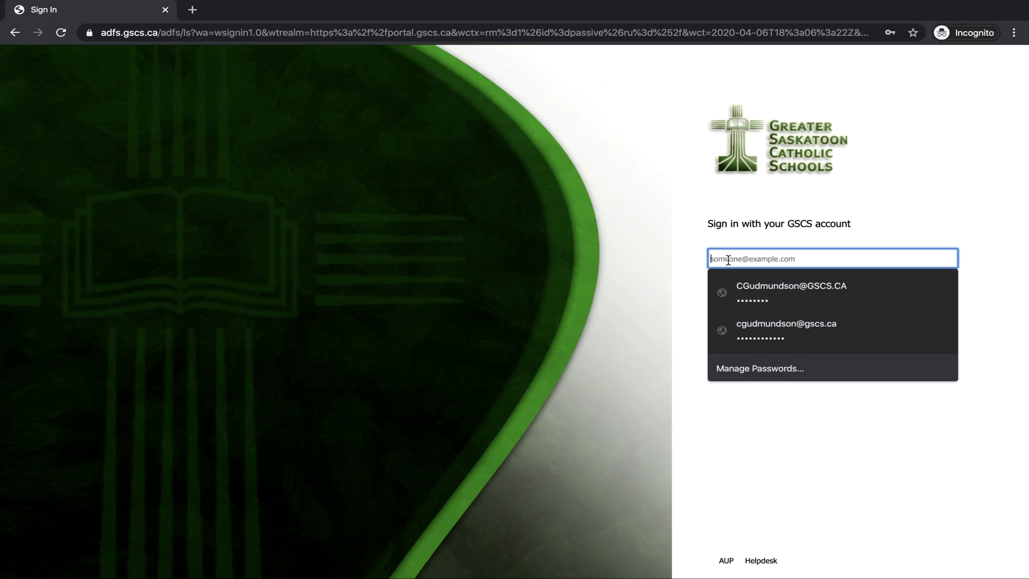
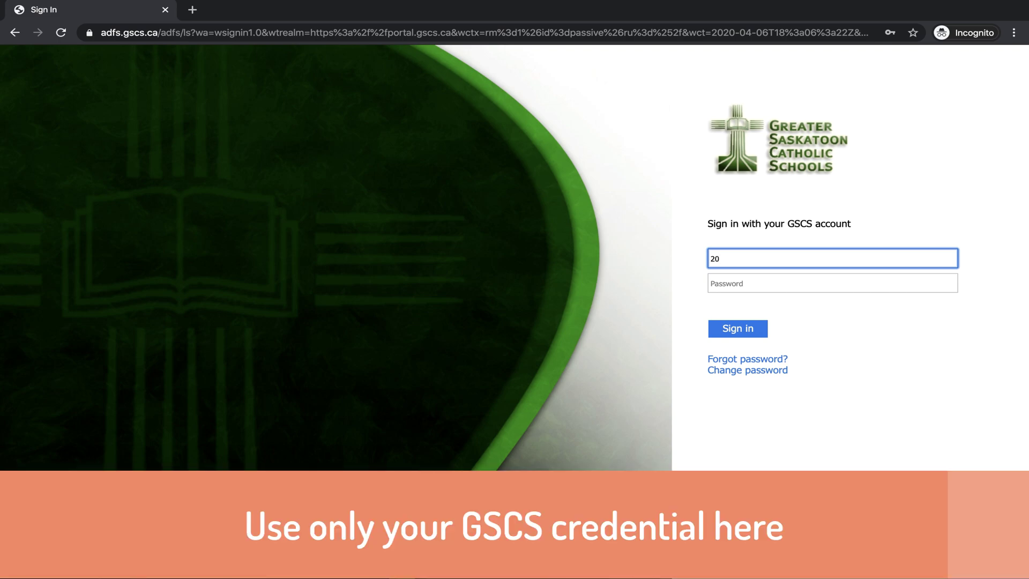
left_click(735, 279)
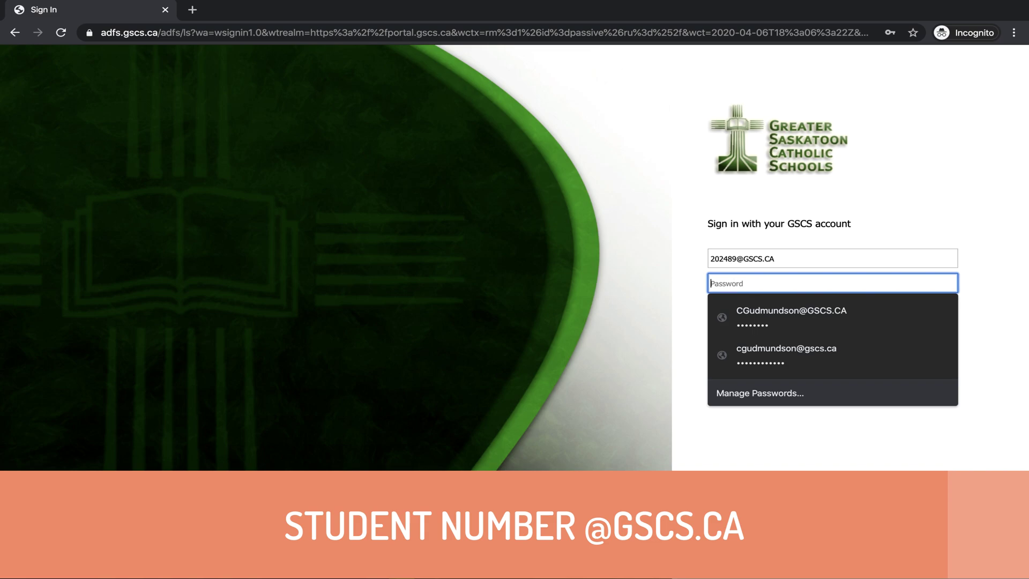
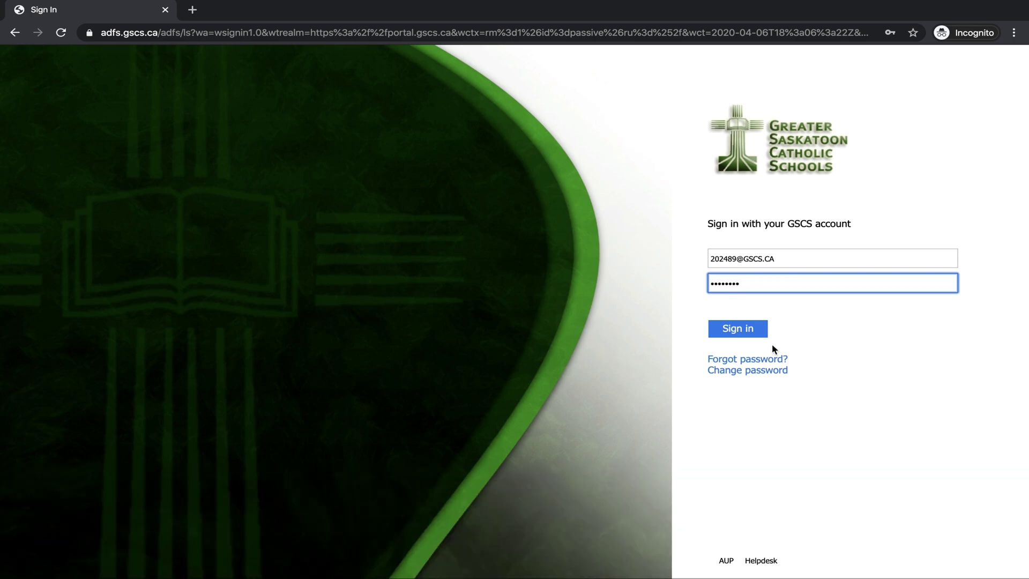
Step: Submit the GSCS sign-in, then preview and cancel the Join class code prompt
left_click(752, 332)
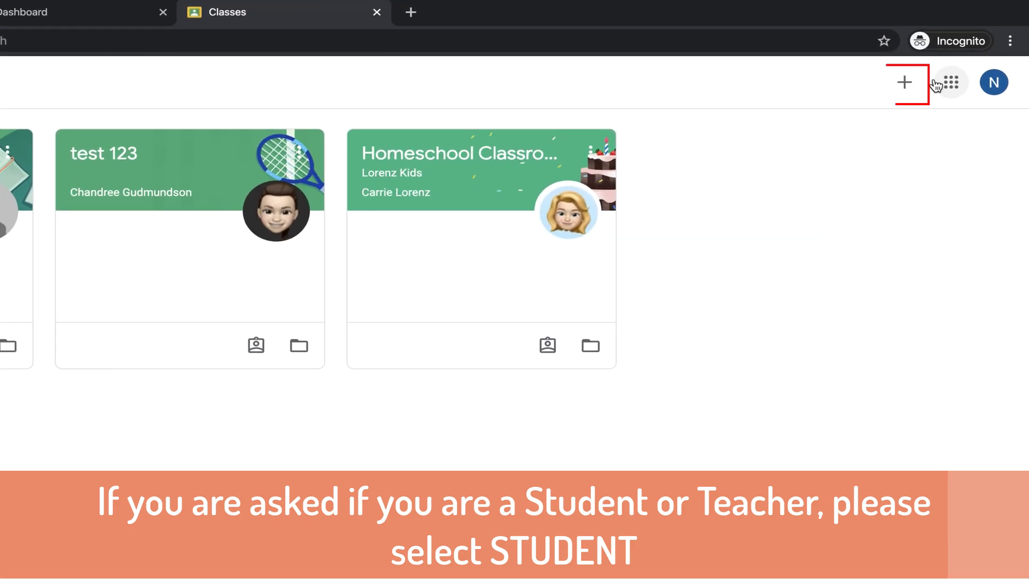
left_click(909, 84)
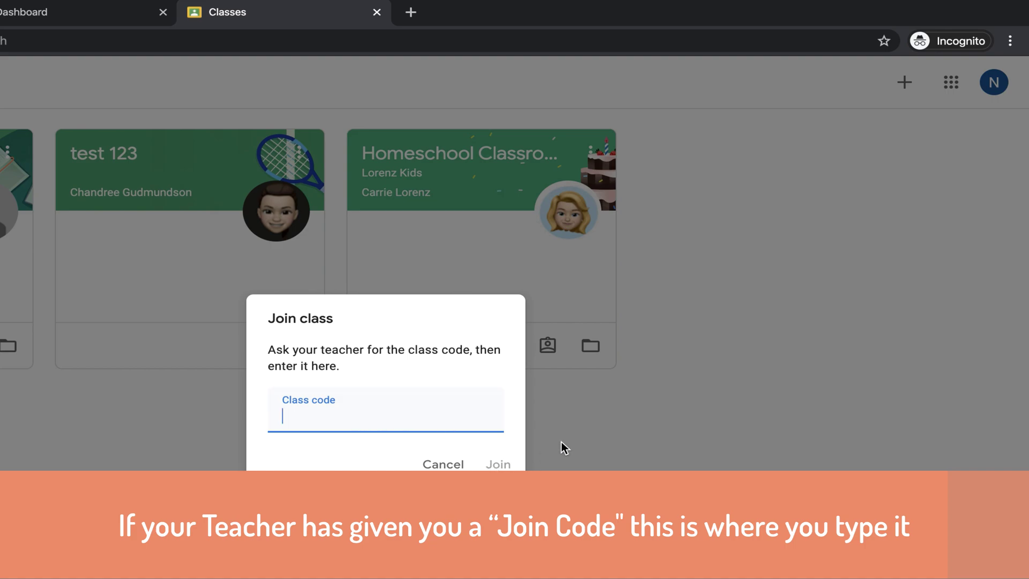
left_click(730, 303)
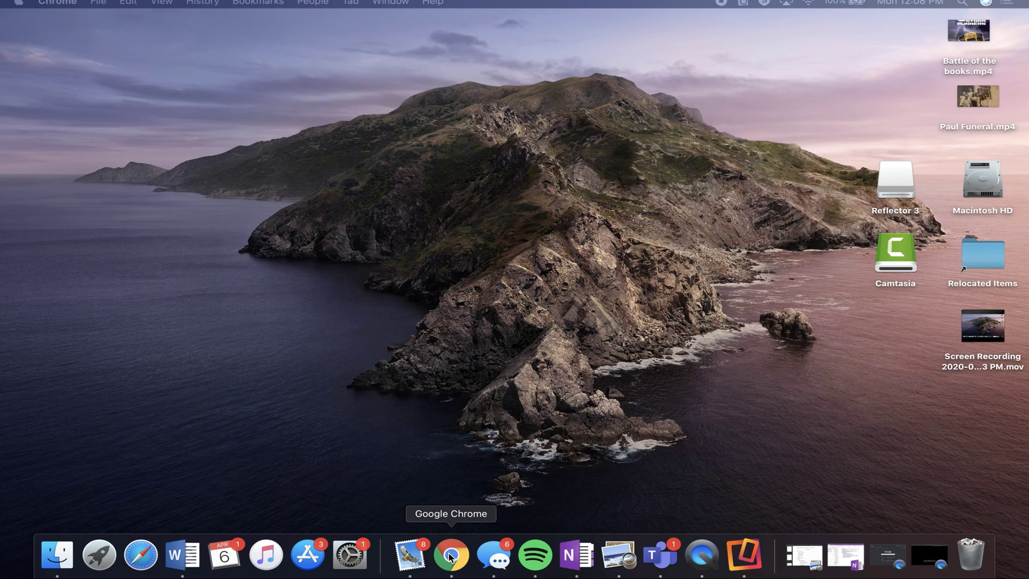
Step: Open a new incognito window and load classroom.google.com
right_click(450, 554)
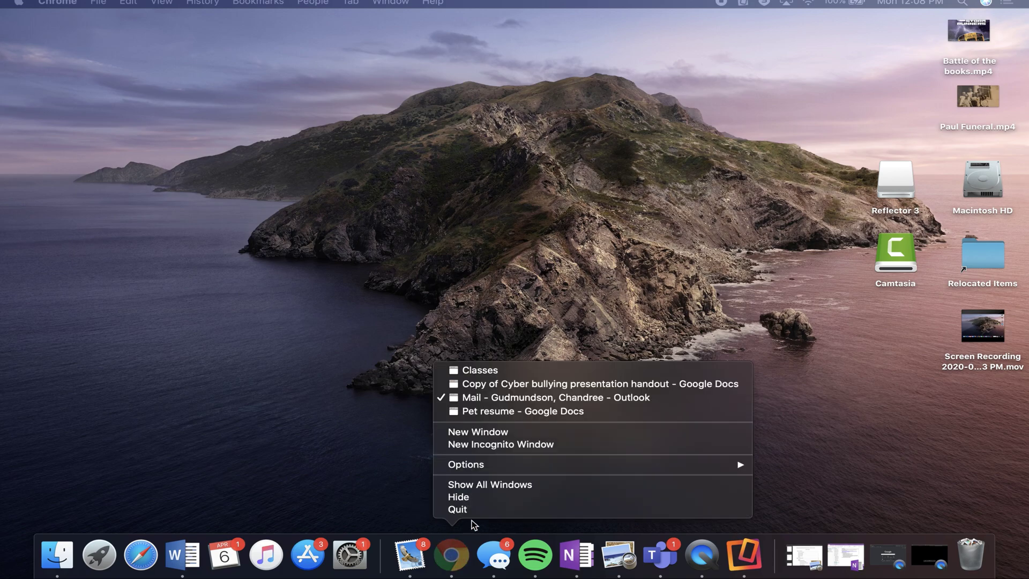
left_click(511, 446)
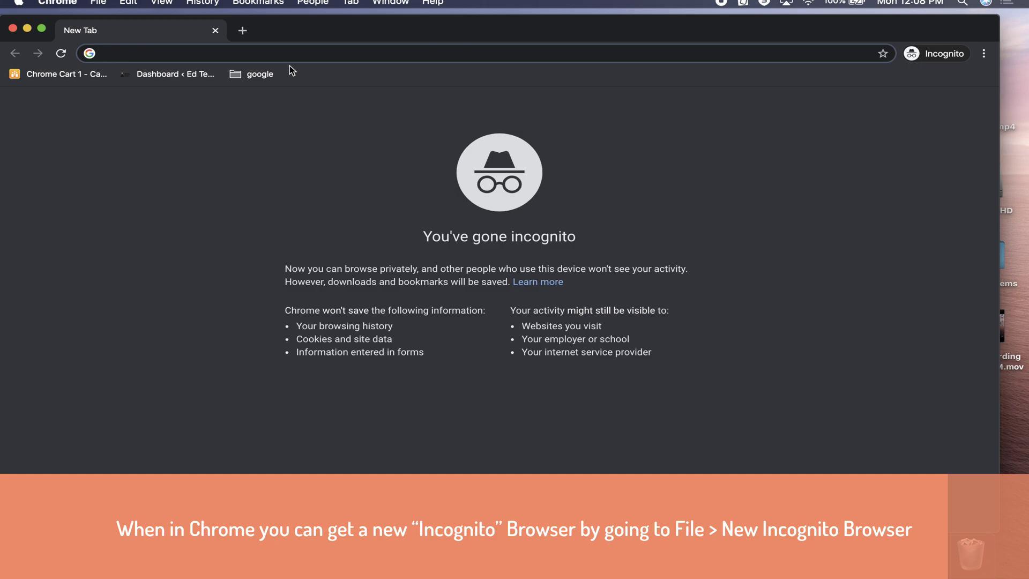
type("classroo")
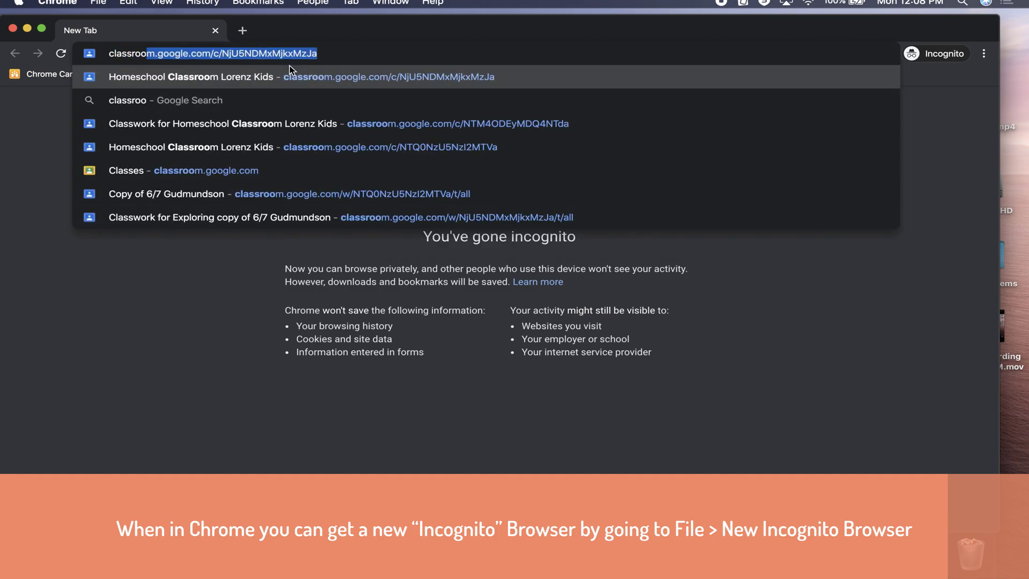
type("m.google")
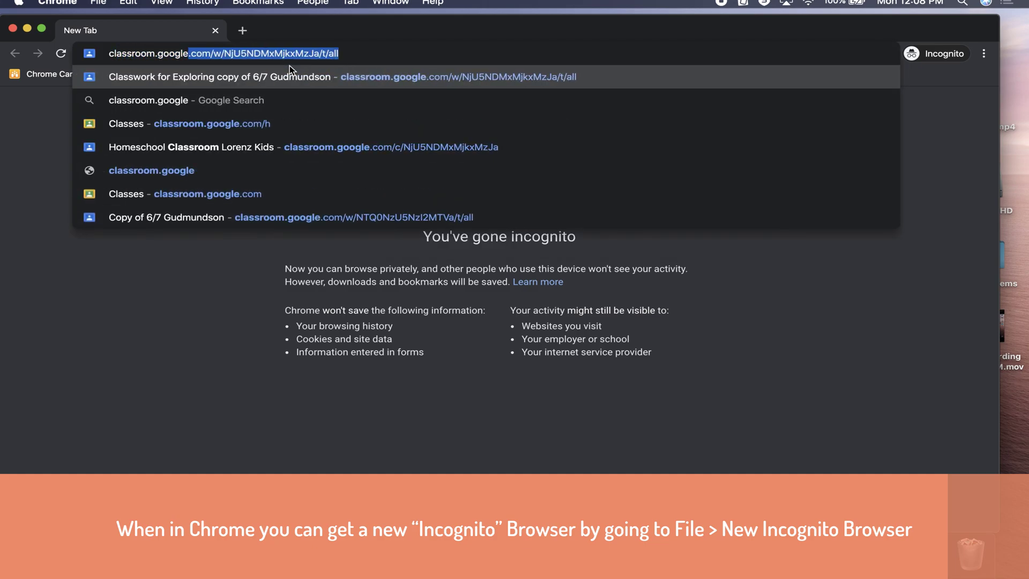
type(".com")
key("Return")
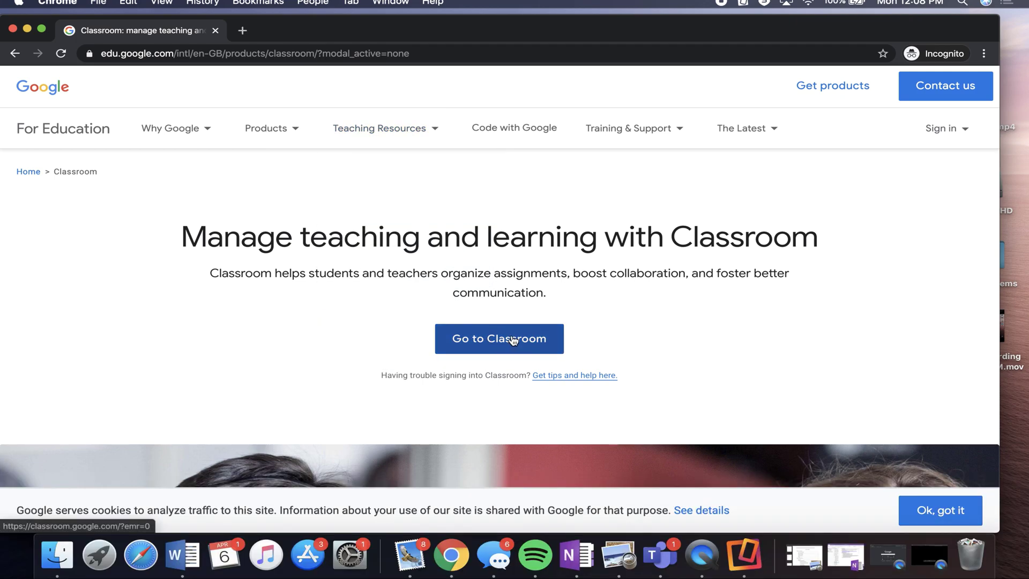
Step: Follow Go to Classroom and enter the GSCS email on the Google sign-in page
left_click(512, 340)
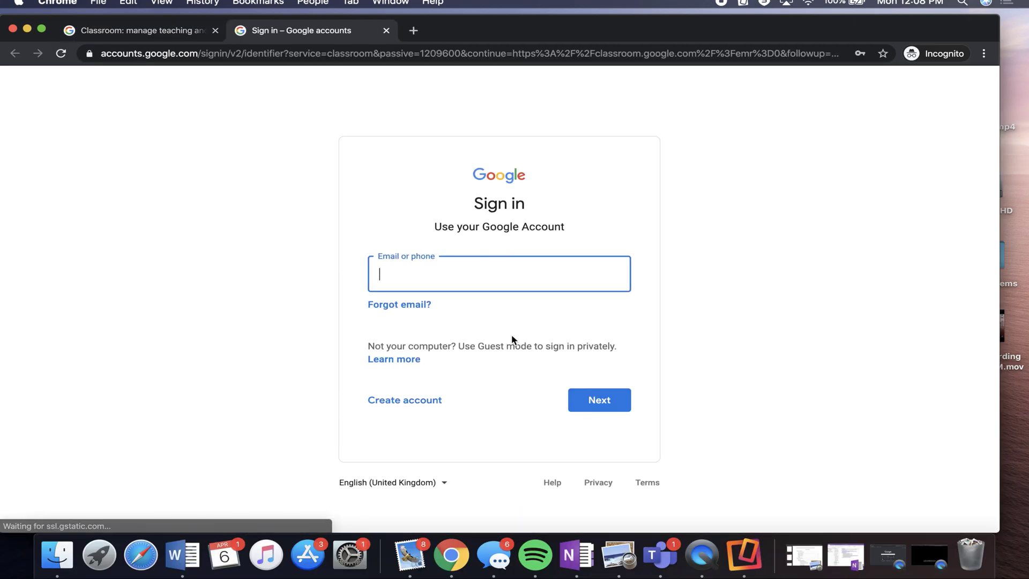
left_click(471, 276)
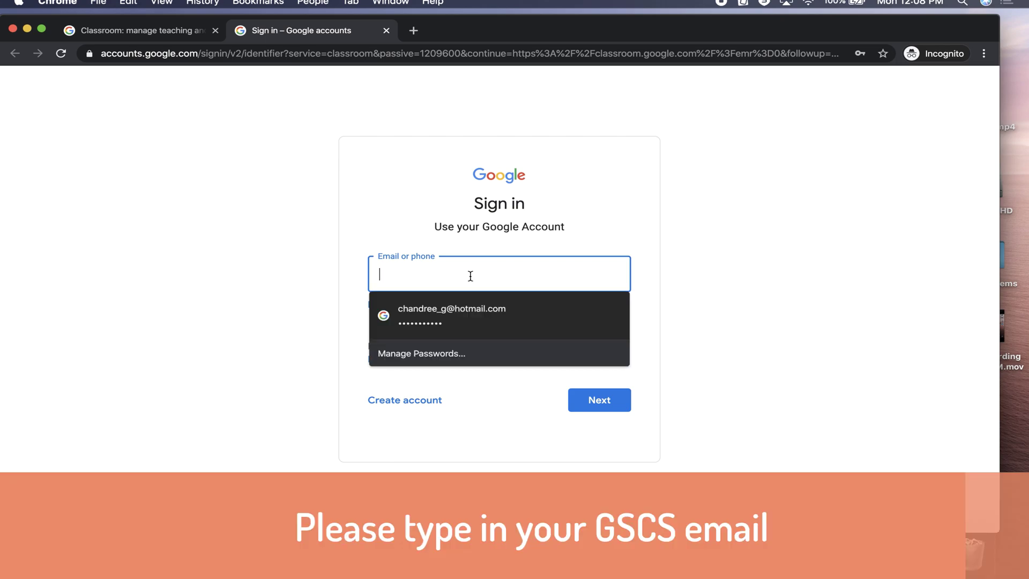
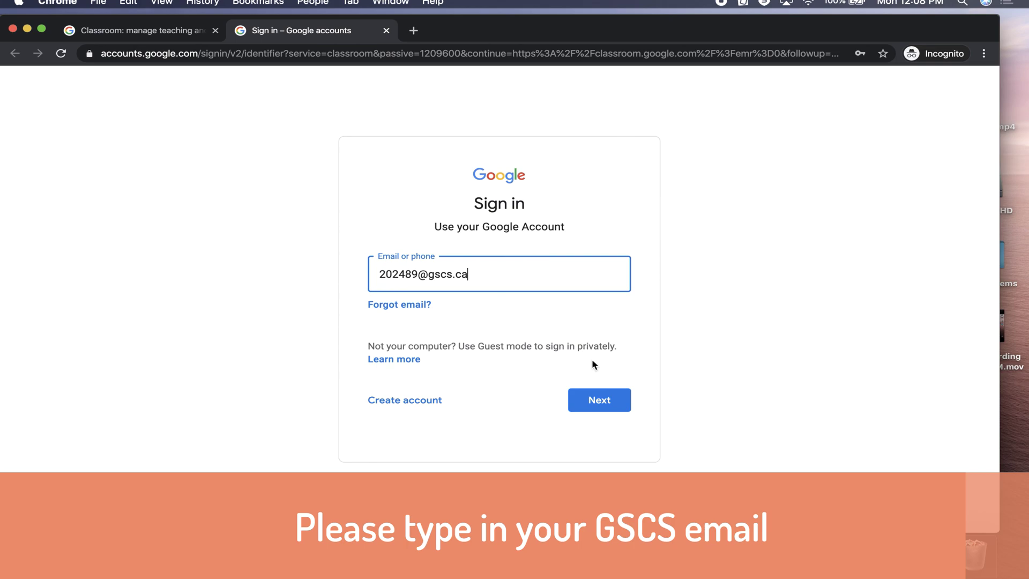
Step: Continue past the email to the GSCS sign-in page and enter the password
left_click(608, 399)
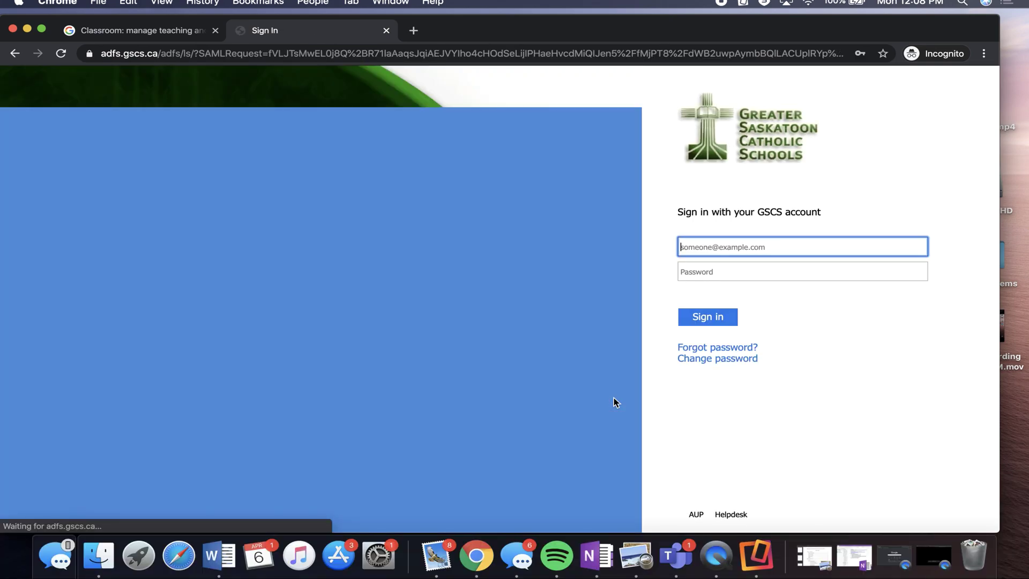
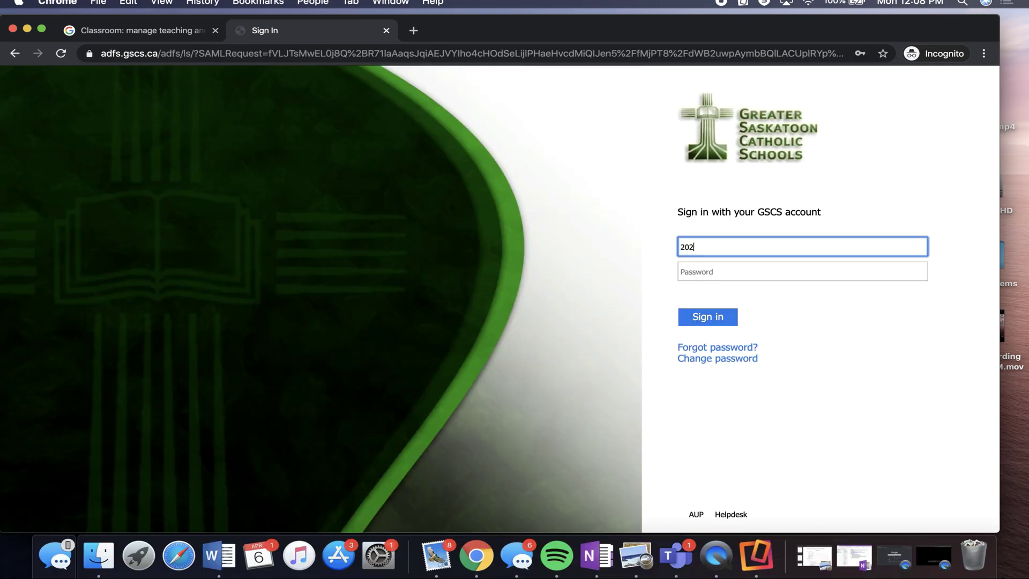
left_click(715, 271)
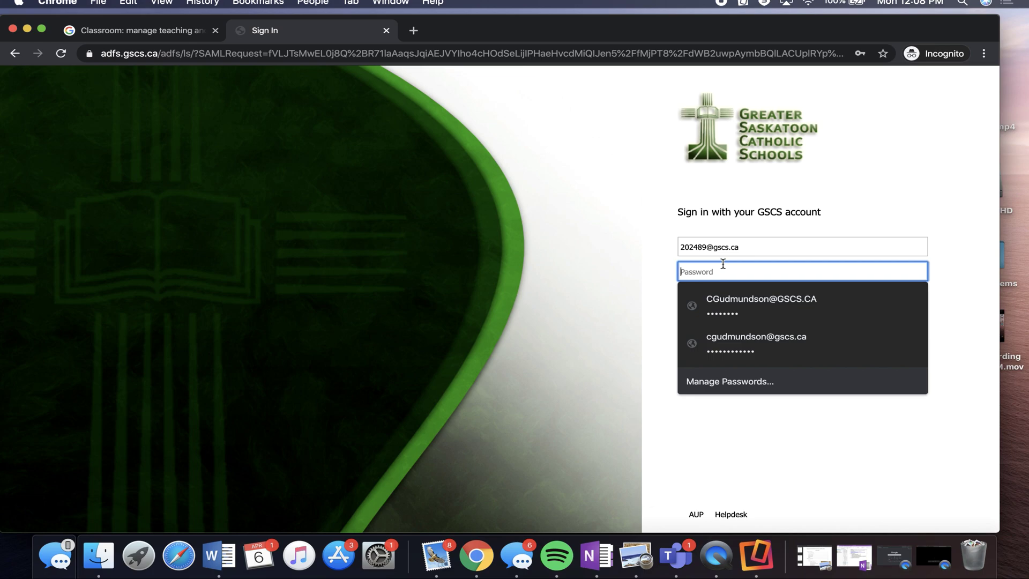
type("••")
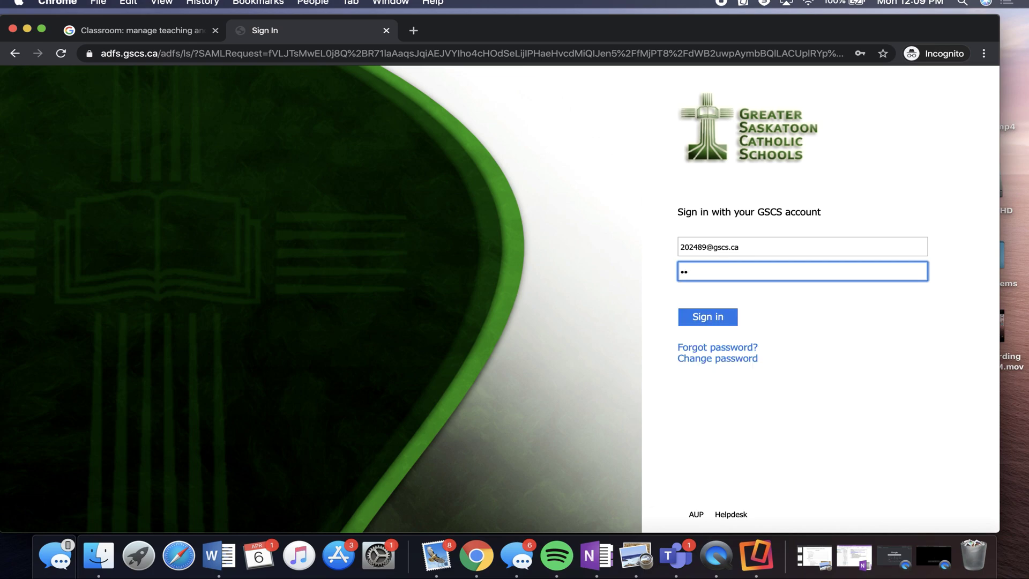